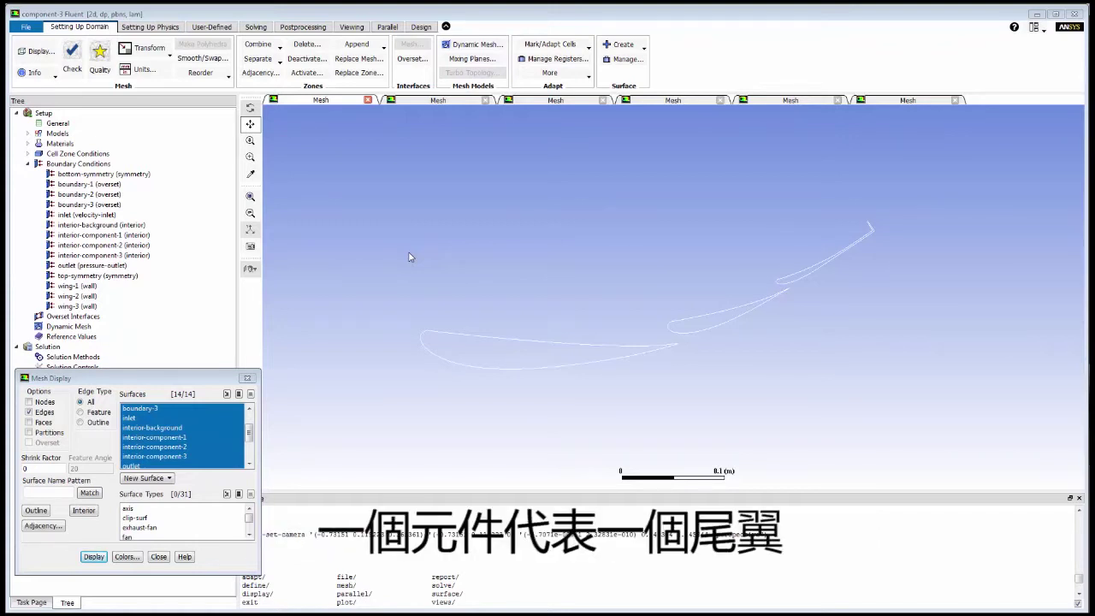
Step: Review the background mesh, each of the three wing component meshes, and the combined mesh in their separate graphics windows
{"action": "left_click", "coordinate": [471, 101]}
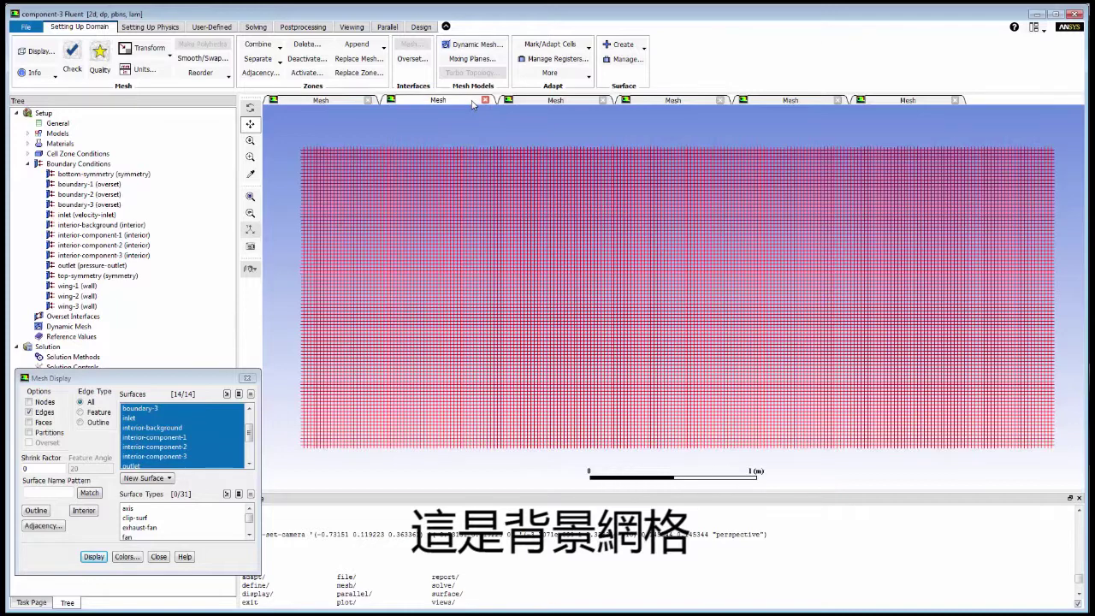
{"action": "left_click", "coordinate": [539, 103]}
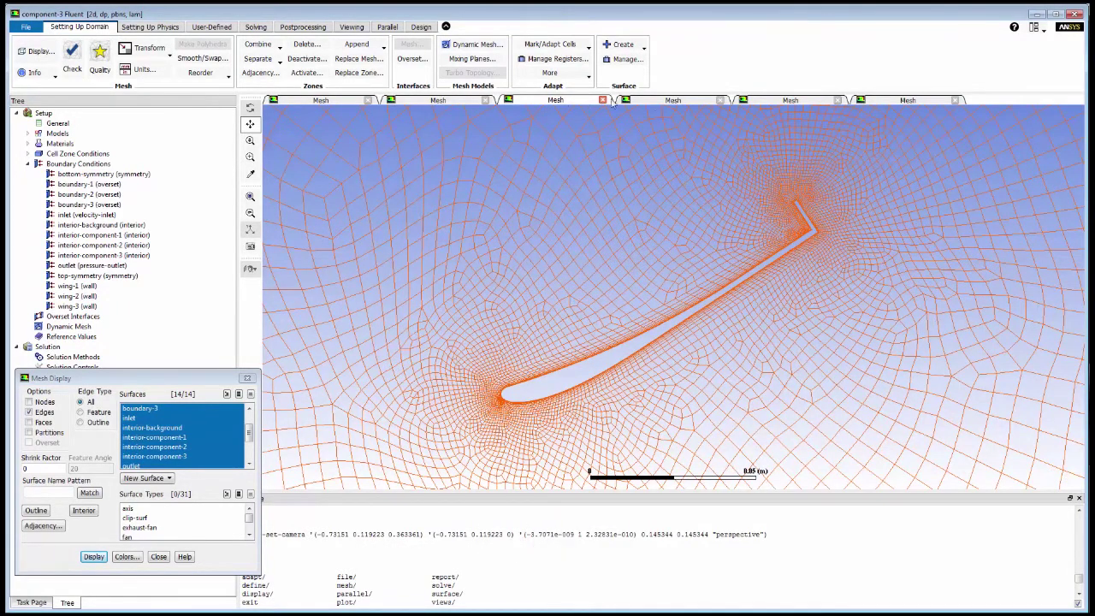
{"action": "left_click", "coordinate": [654, 103]}
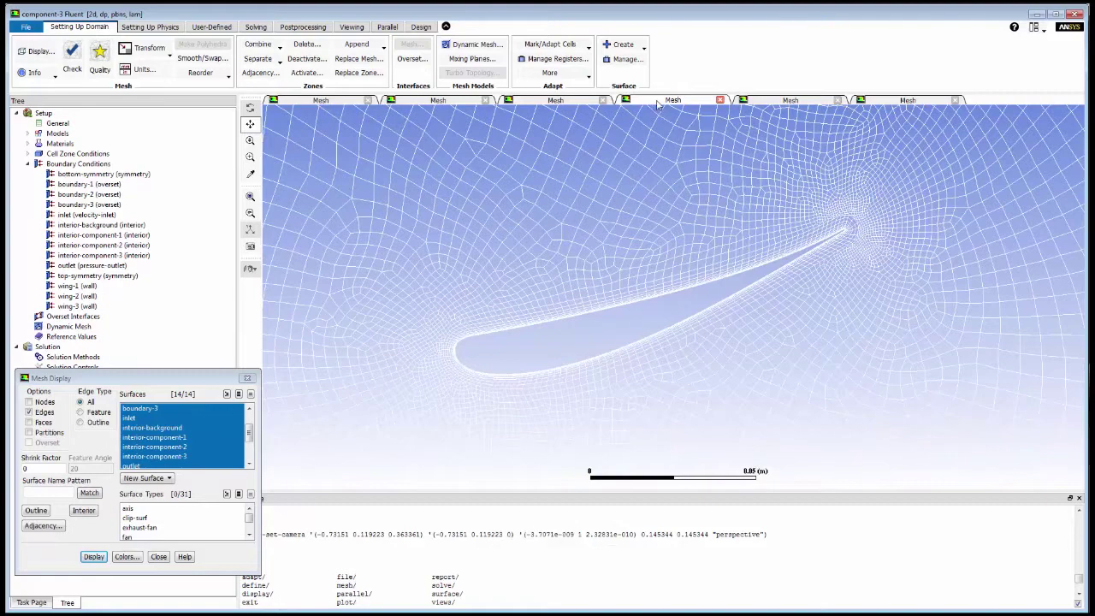
{"action": "left_click", "coordinate": [761, 101]}
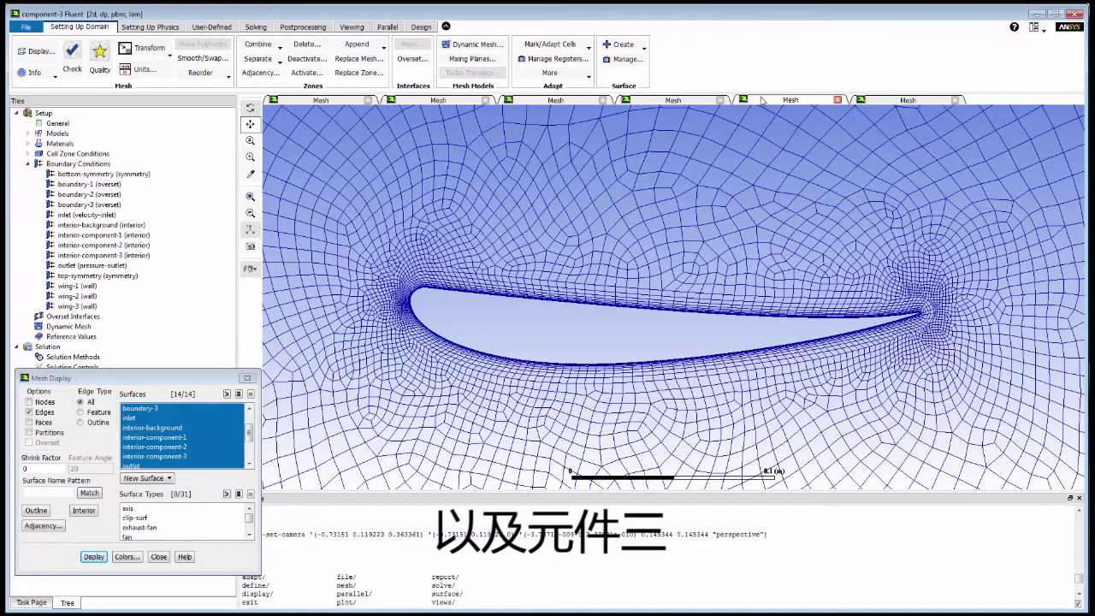
{"action": "left_click", "coordinate": [876, 101]}
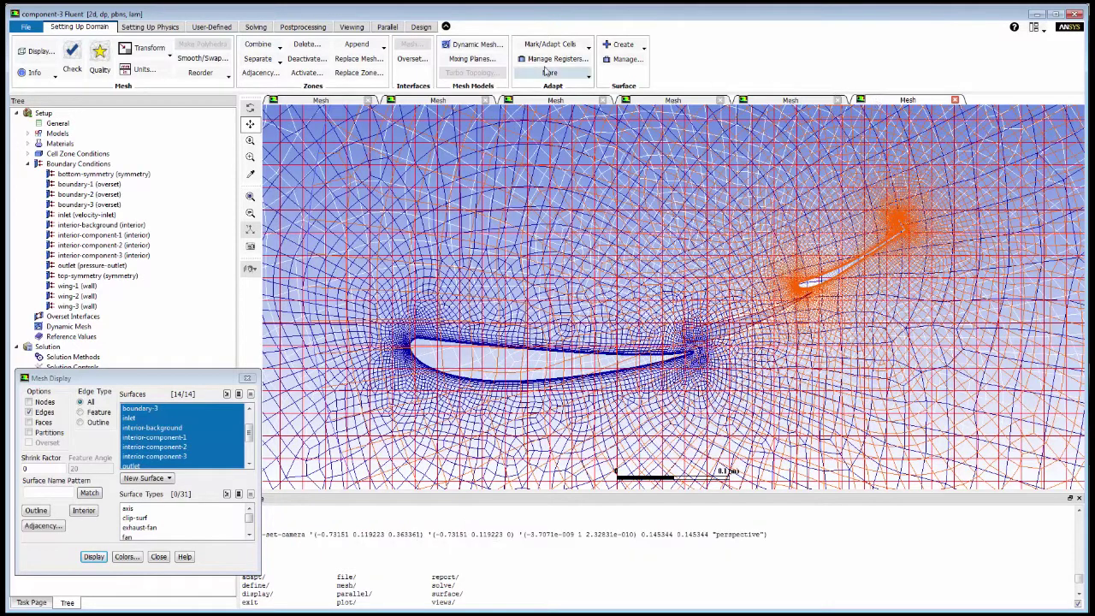
Step: Append the case file wake-refinement.msh to the current meshes
{"action": "left_click", "coordinate": [385, 49]}
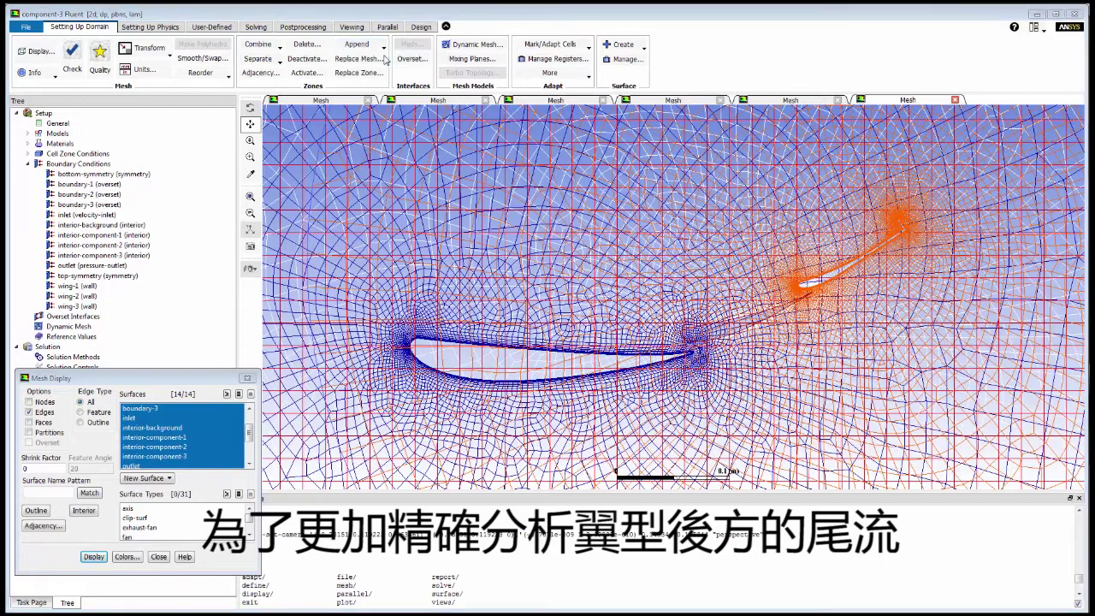
{"action": "left_click", "coordinate": [387, 58]}
{"action": "left_click", "coordinate": [466, 242]}
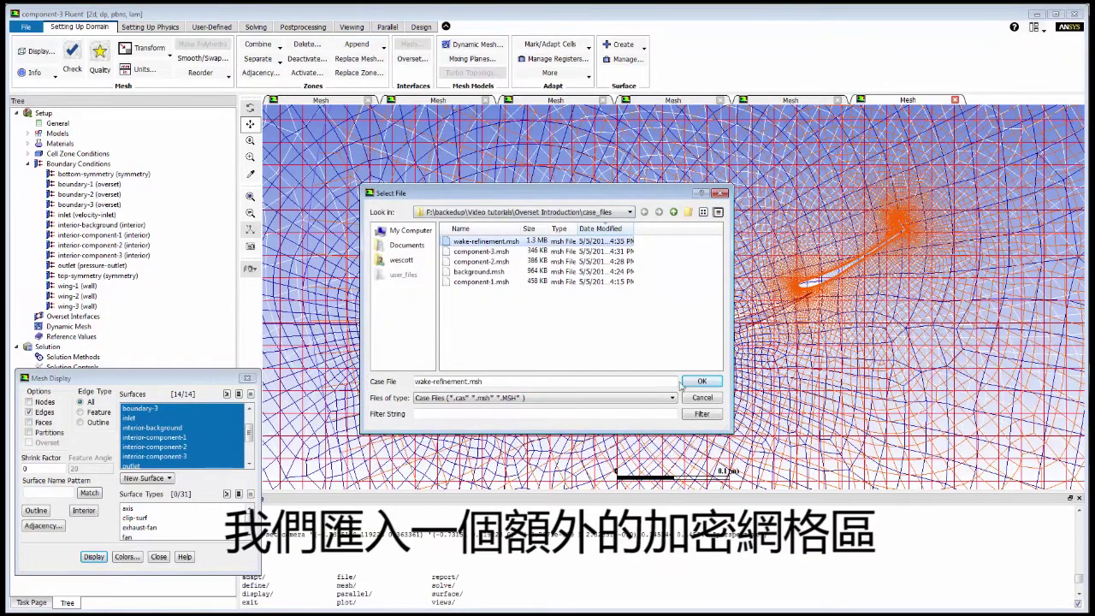
{"action": "left_click", "coordinate": [701, 383]}
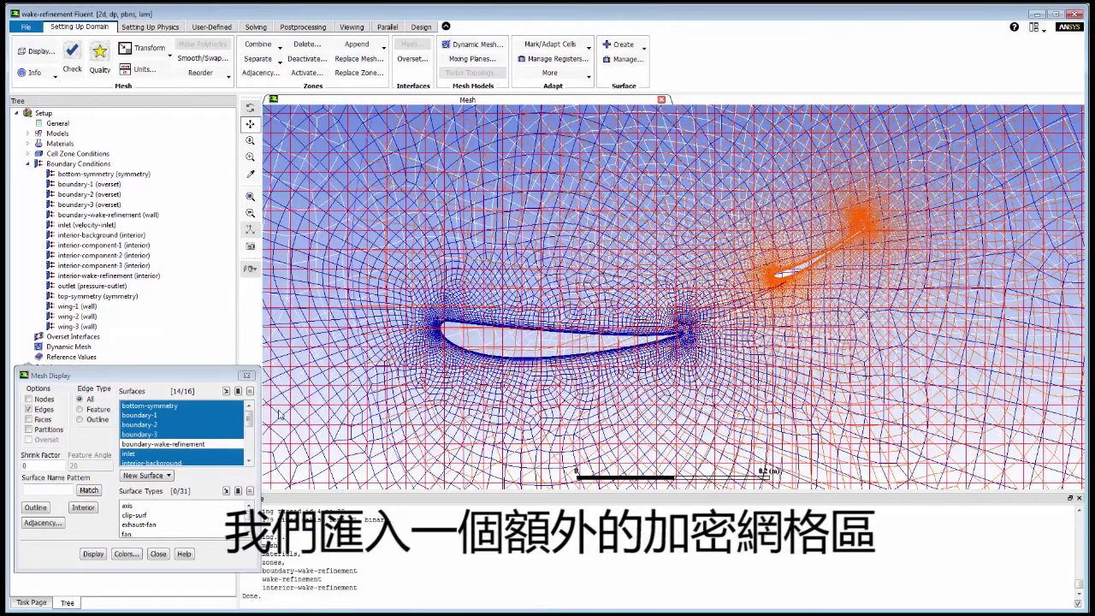
Step: Add the interior-wake-refinement surface to the mesh display selection and redraw the mesh
{"action": "scroll", "coordinate": [249, 425], "scroll_direction": "down", "scroll_amount": 1}
{"action": "scroll", "coordinate": [249, 425], "scroll_direction": "down", "scroll_amount": 2}
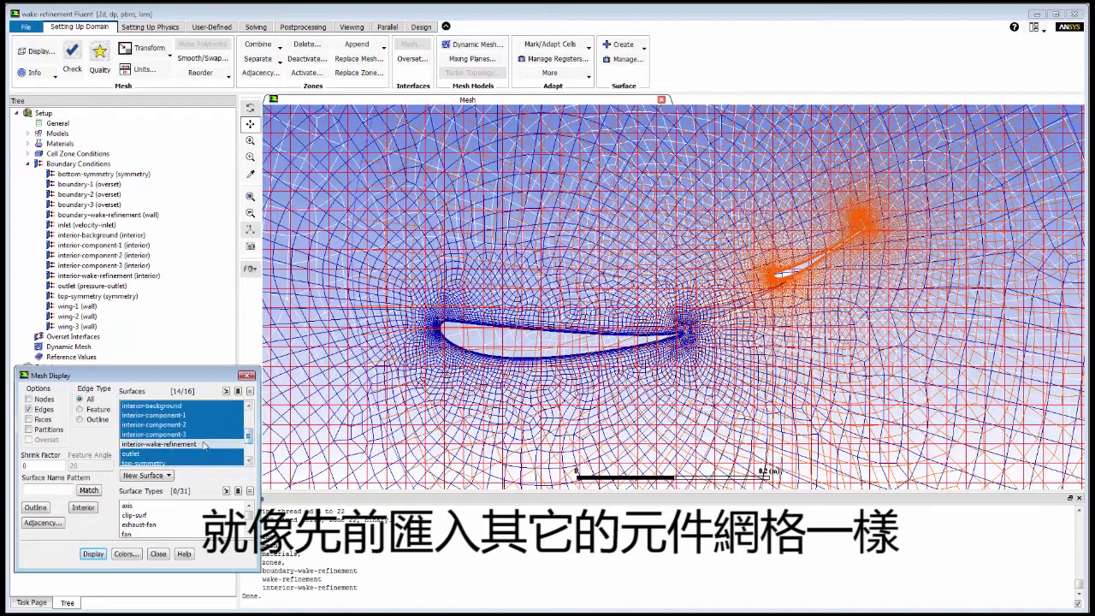
{"action": "left_click", "coordinate": [200, 443]}
{"action": "left_click", "coordinate": [97, 552]}
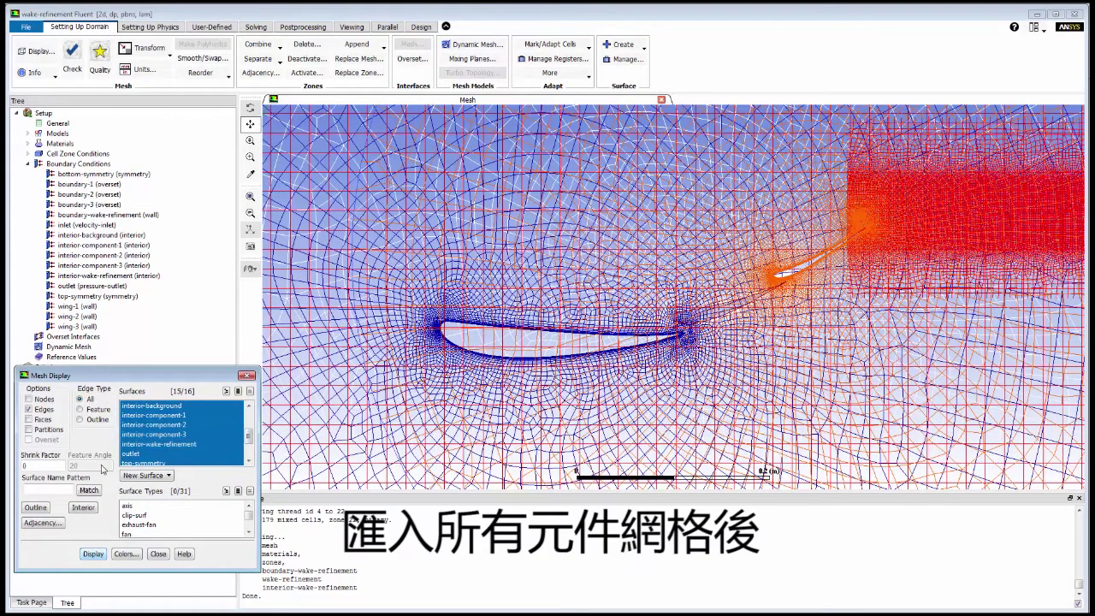
Step: Change the boundary type of boundary-wake-refinement to overset
{"action": "right_click", "coordinate": [124, 215]}
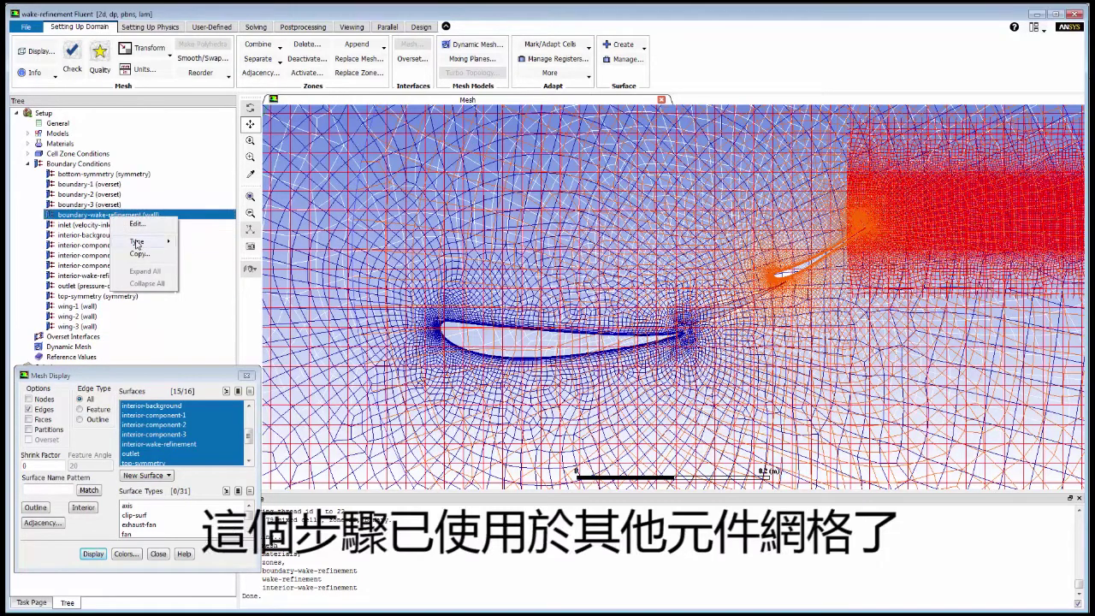
{"action": "mouse_move", "coordinate": [149, 241]}
{"action": "left_click", "coordinate": [205, 380]}
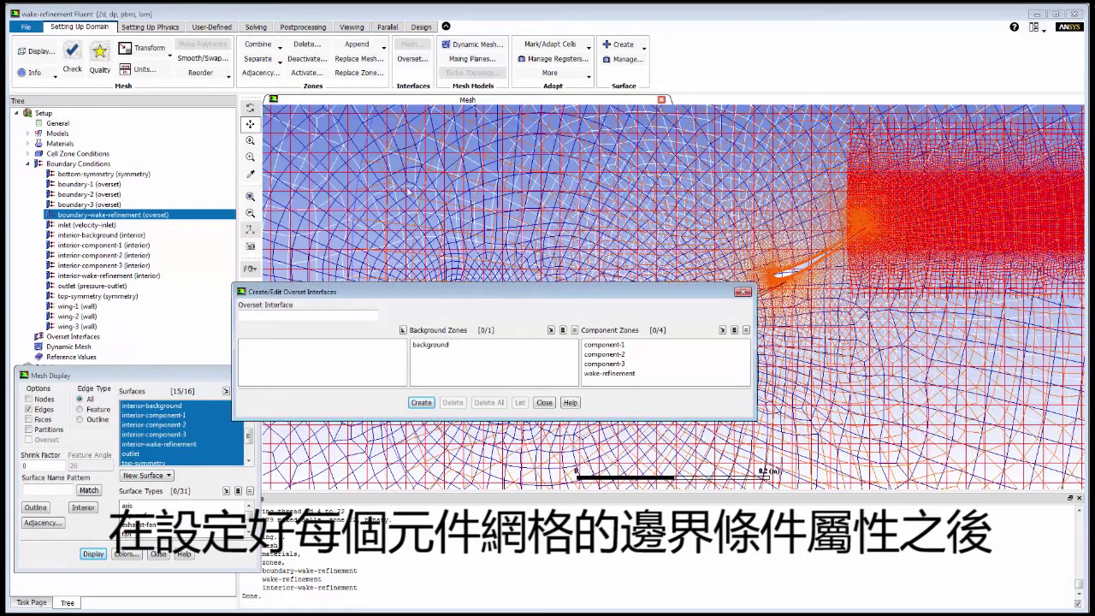
Step: Create an overset interface named overset-interface from the background zone and all four component zones, and close the dialog
{"action": "left_click", "coordinate": [364, 313]}
{"action": "type", "text": "overset-interface"}
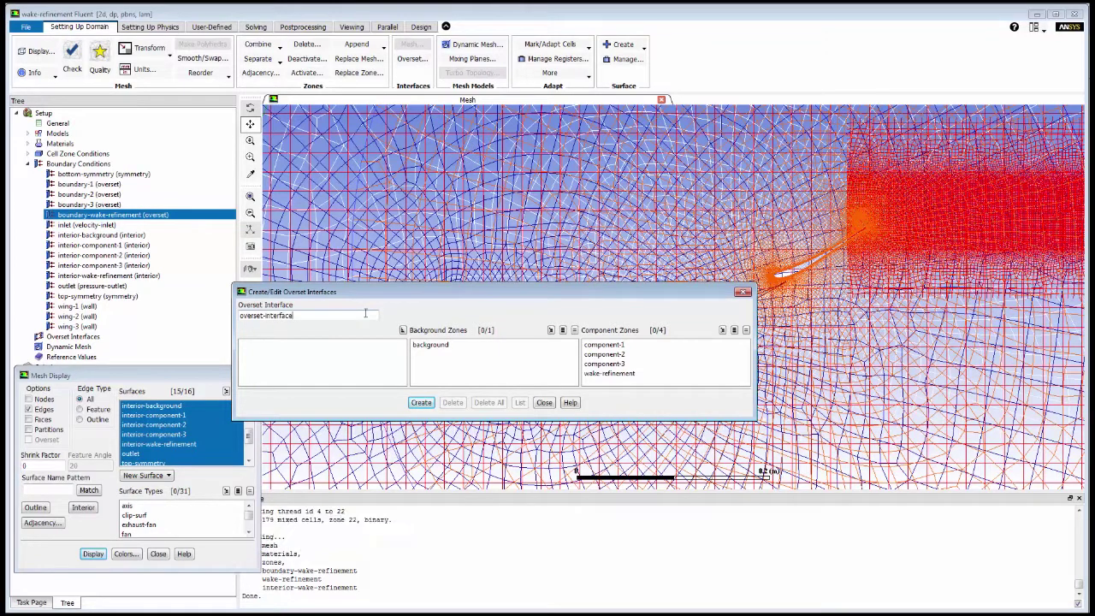
{"action": "left_click", "coordinate": [427, 344]}
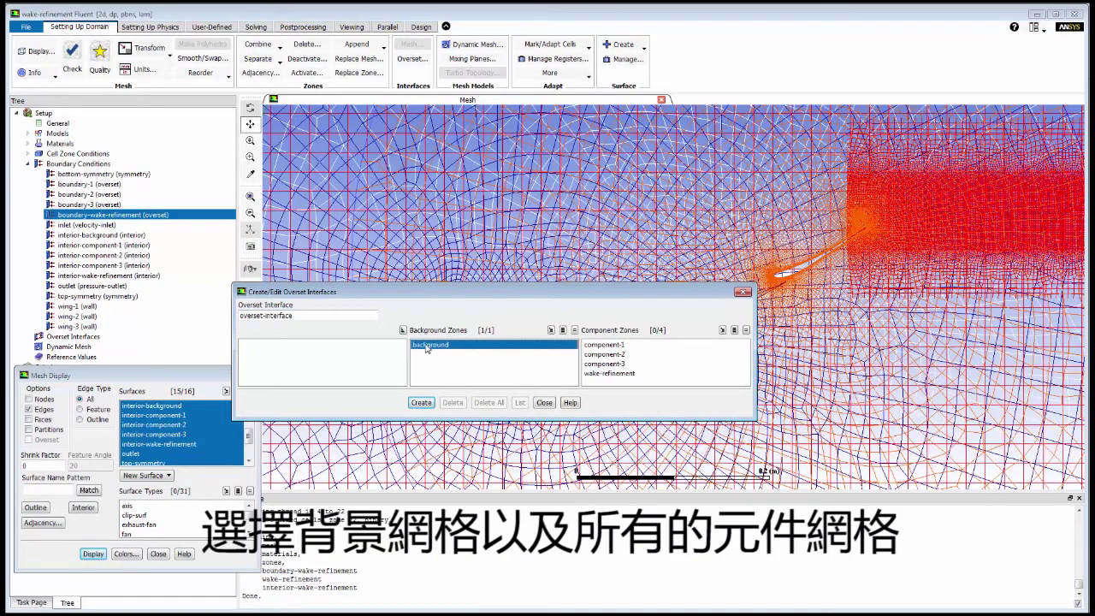
{"action": "left_click", "coordinate": [732, 331]}
{"action": "left_click", "coordinate": [421, 402]}
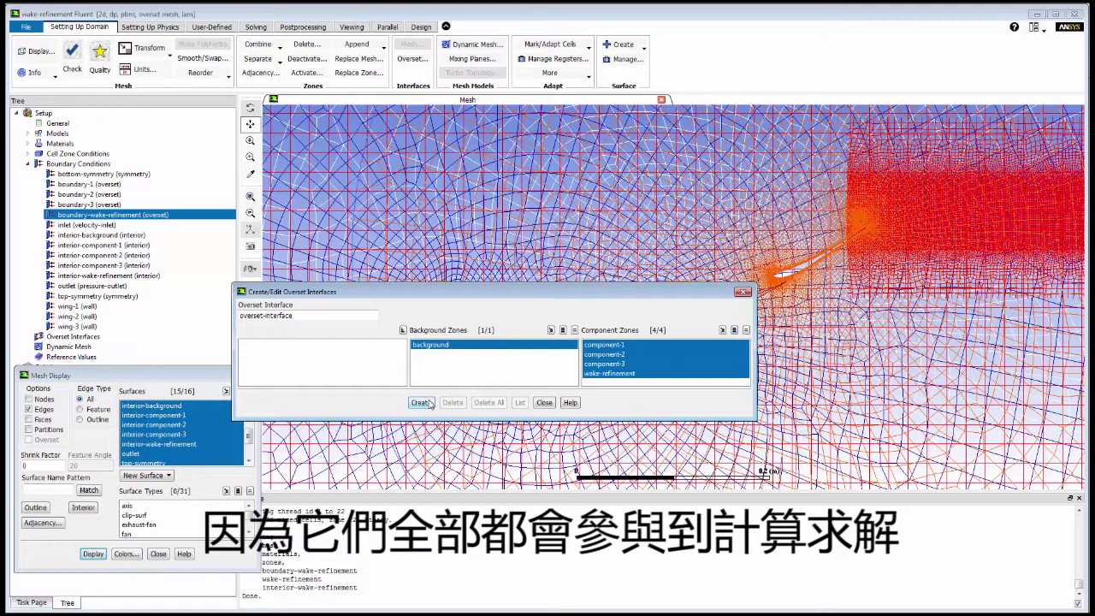
{"action": "left_click", "coordinate": [544, 402]}
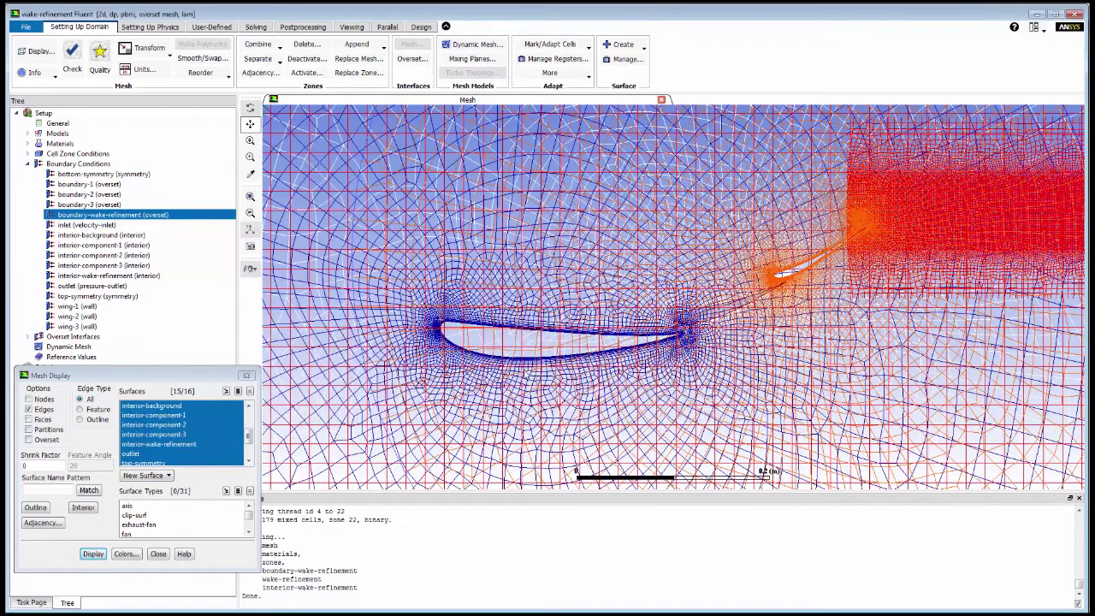
Step: Initialize the solution with the Standard method and redraw the mesh with the Overset display option enabled
{"action": "left_click", "coordinate": [263, 33]}
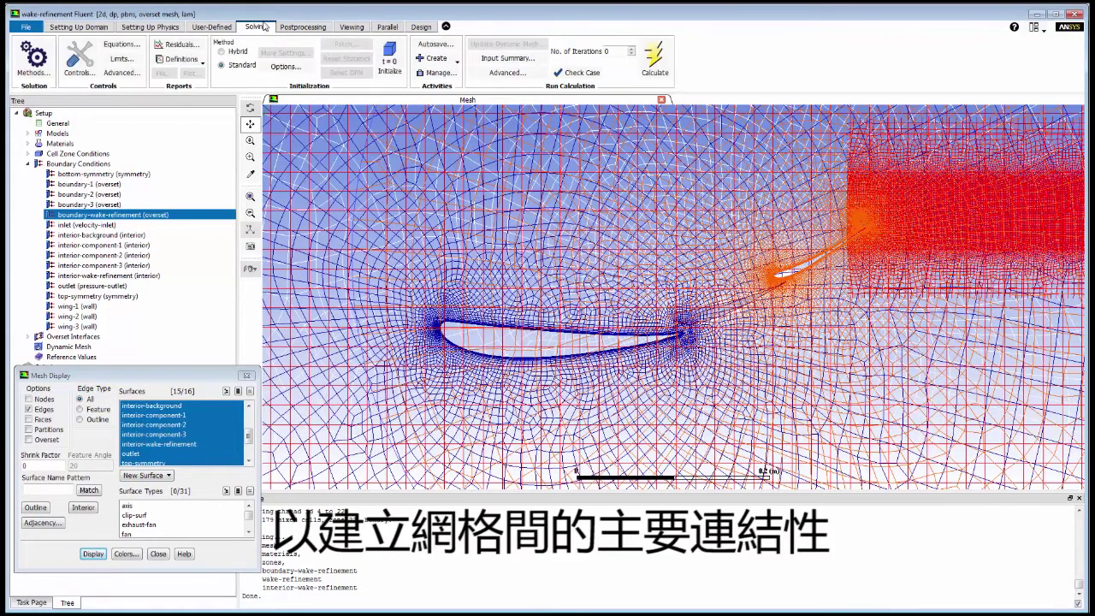
{"action": "left_click", "coordinate": [391, 58]}
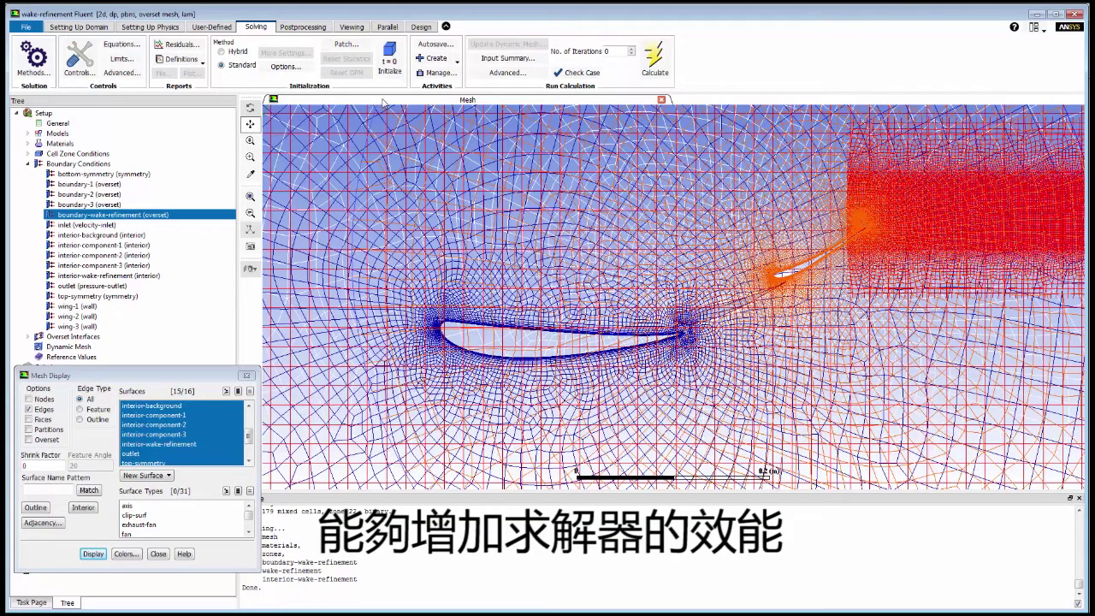
{"action": "left_click", "coordinate": [53, 440]}
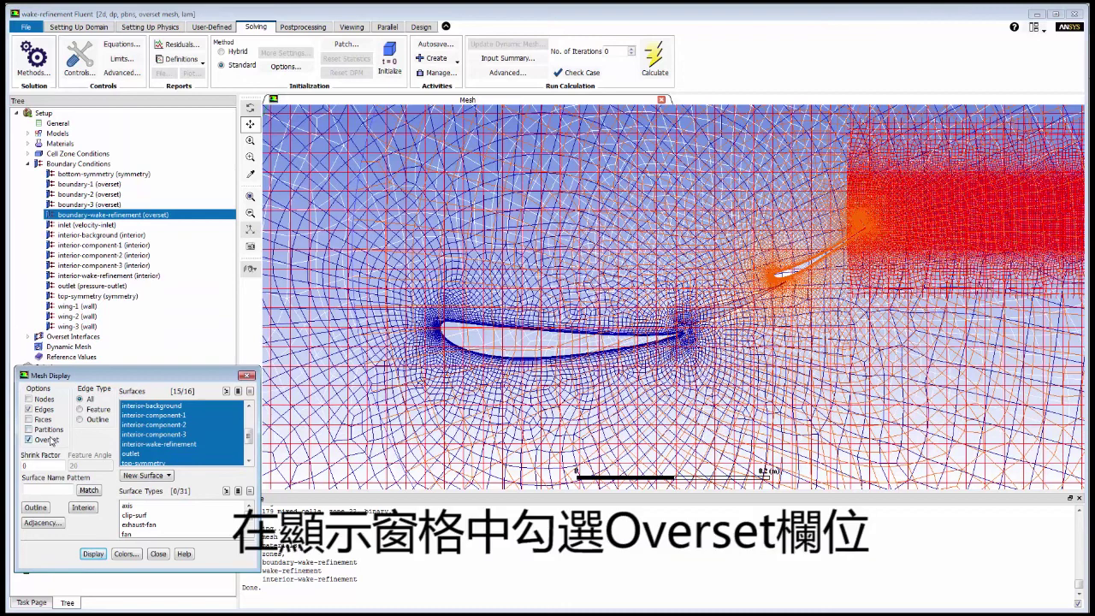
{"action": "left_click", "coordinate": [92, 554]}
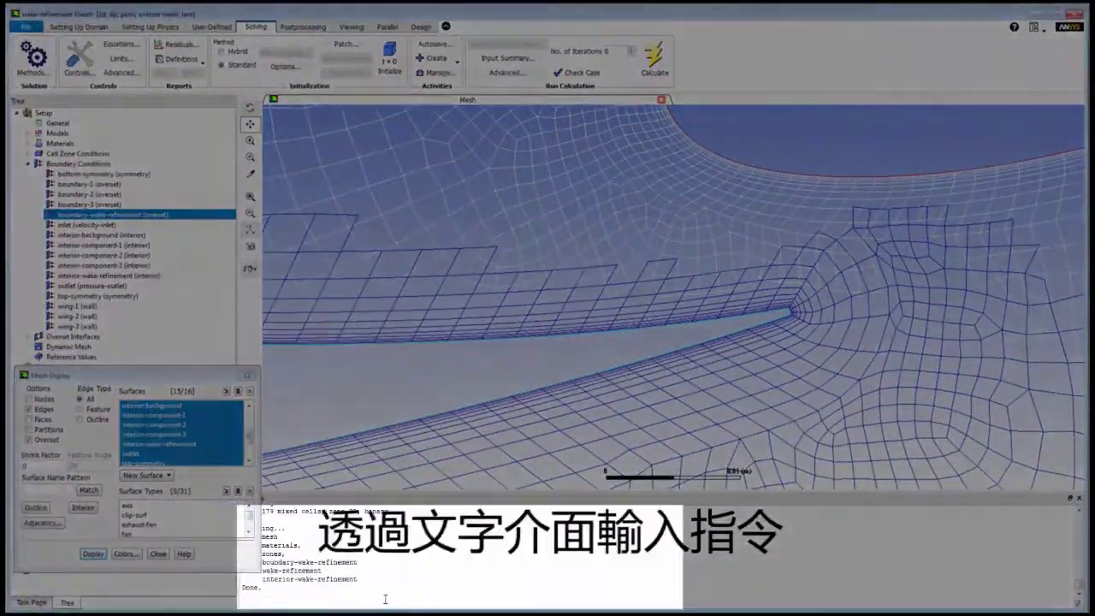
Step: Set the donor priority method to 1 (boundary distance based) with the console command define/overset-interfaces/options/donor-priority-method
{"action": "type", "text": "define/overset-inter"}
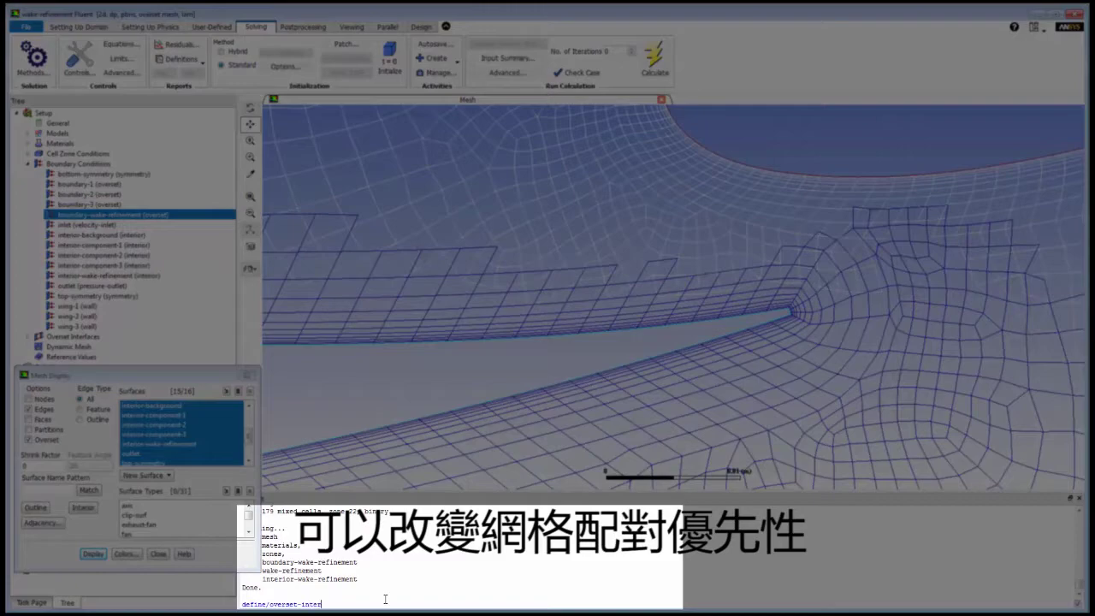
{"action": "type", "text": "faces/options/donor-prio"}
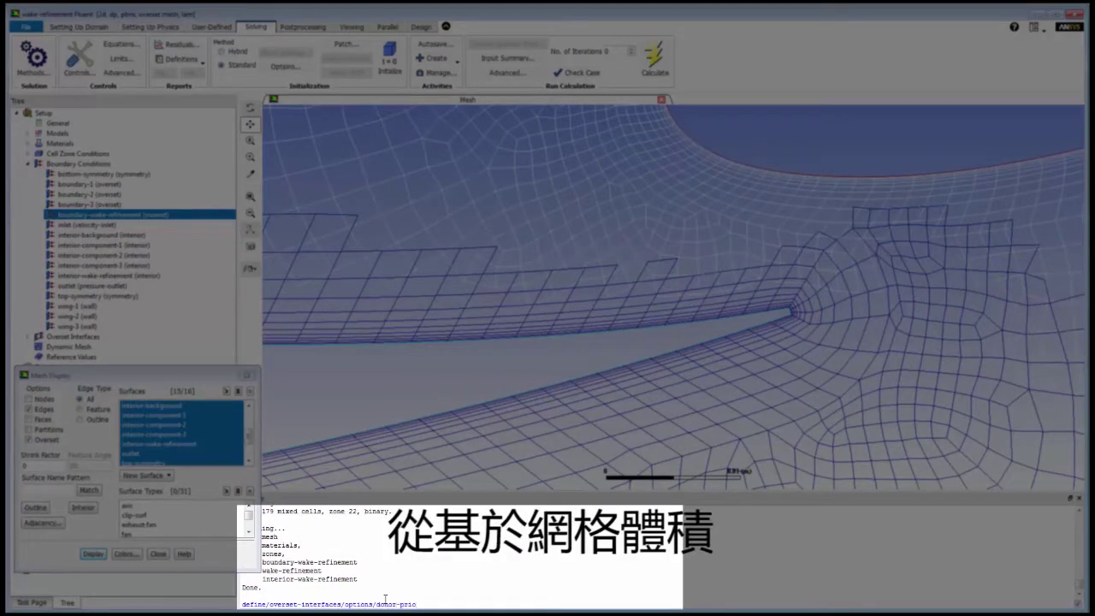
{"action": "type", "text": "rity-method"}
{"action": "key", "text": "Return"}
{"action": "type", "text": "1"}
{"action": "key", "text": "Return"}
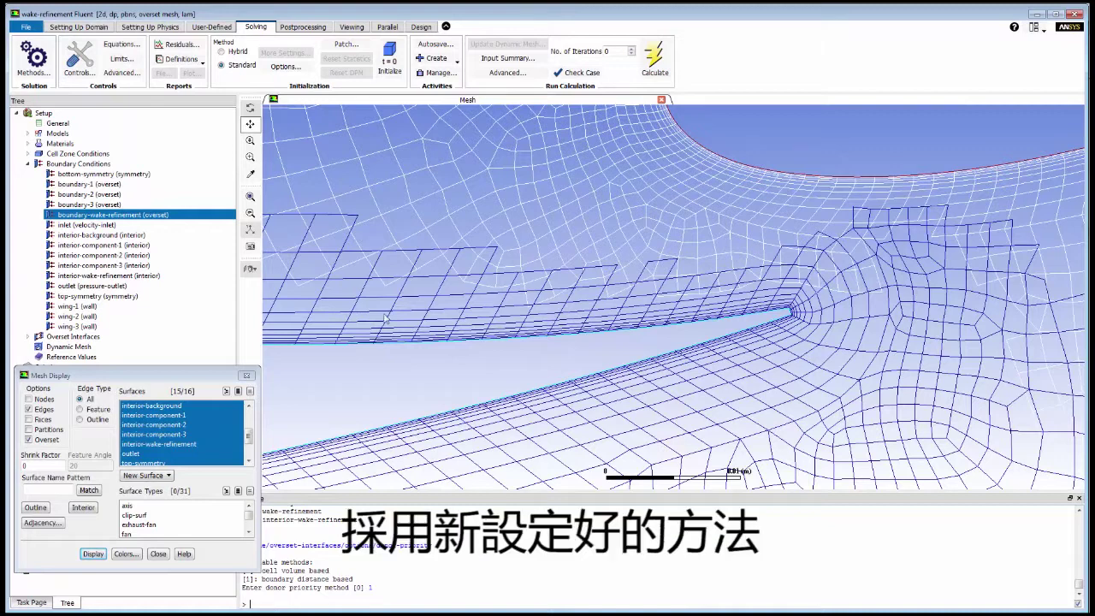
Step: Reinitialize the solution, discarding the unsaved data, and inspect the overall overset mesh around all wings
{"action": "left_click", "coordinate": [387, 57]}
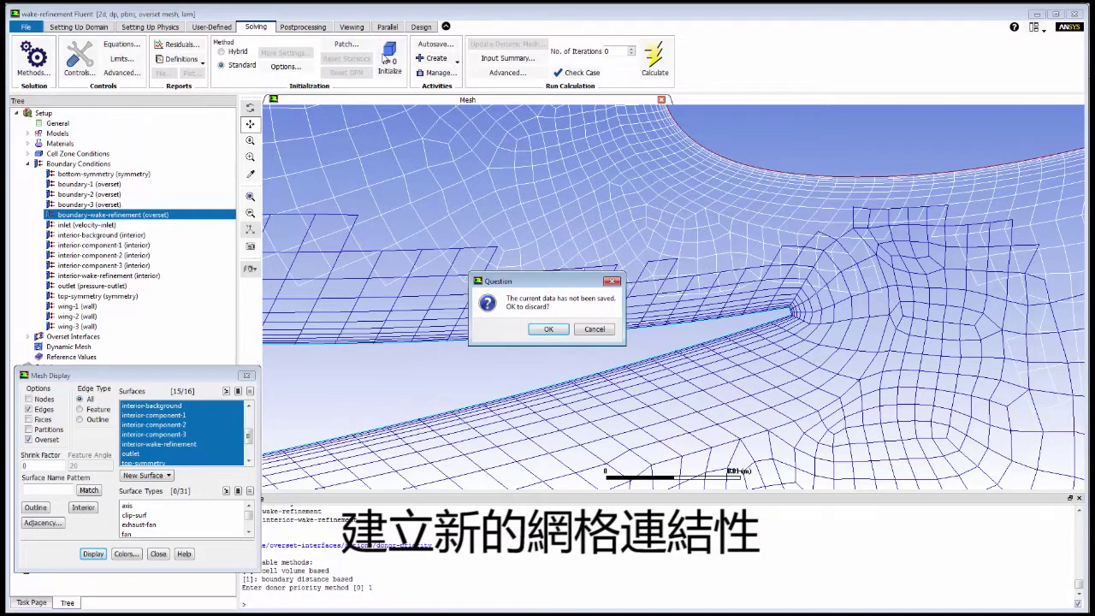
{"action": "left_click", "coordinate": [546, 330]}
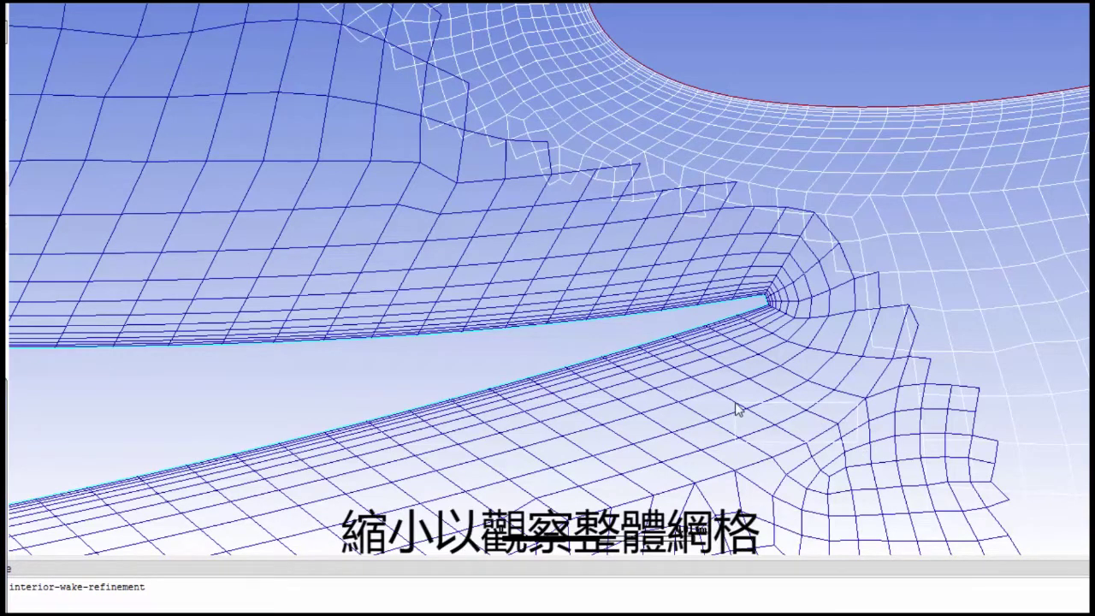
{"action": "scroll", "coordinate": [733, 408], "scroll_direction": "down", "scroll_amount": 5}
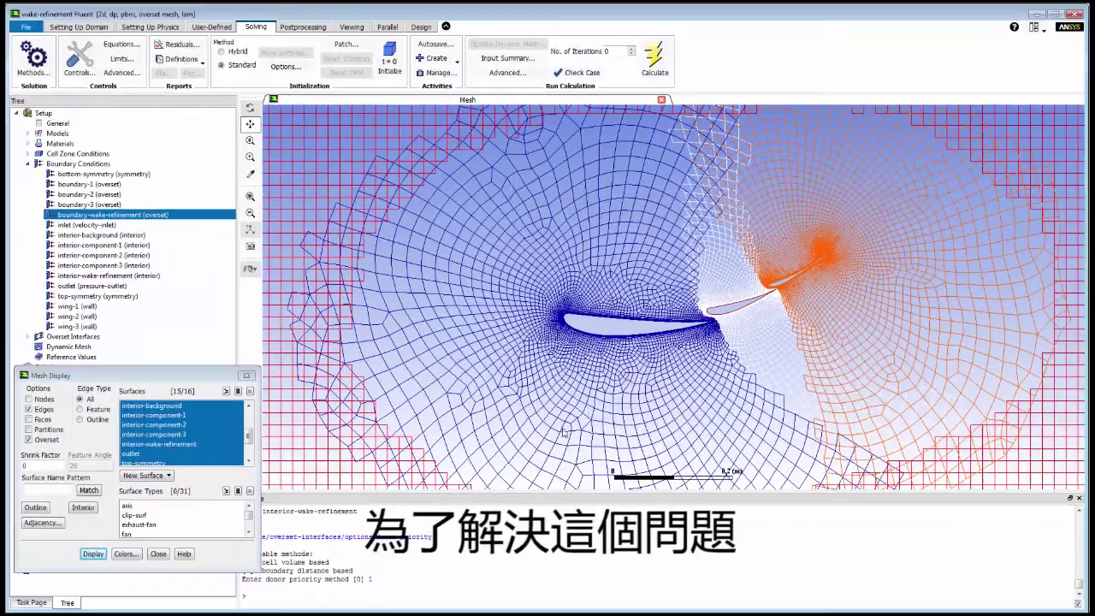
Step: Run define/overset-interfaces/grid-priorities for overset-interface, setting the wake-refinement zone's priority to 1 and keeping 0 for the other zones
{"action": "type", "text": "define/"}
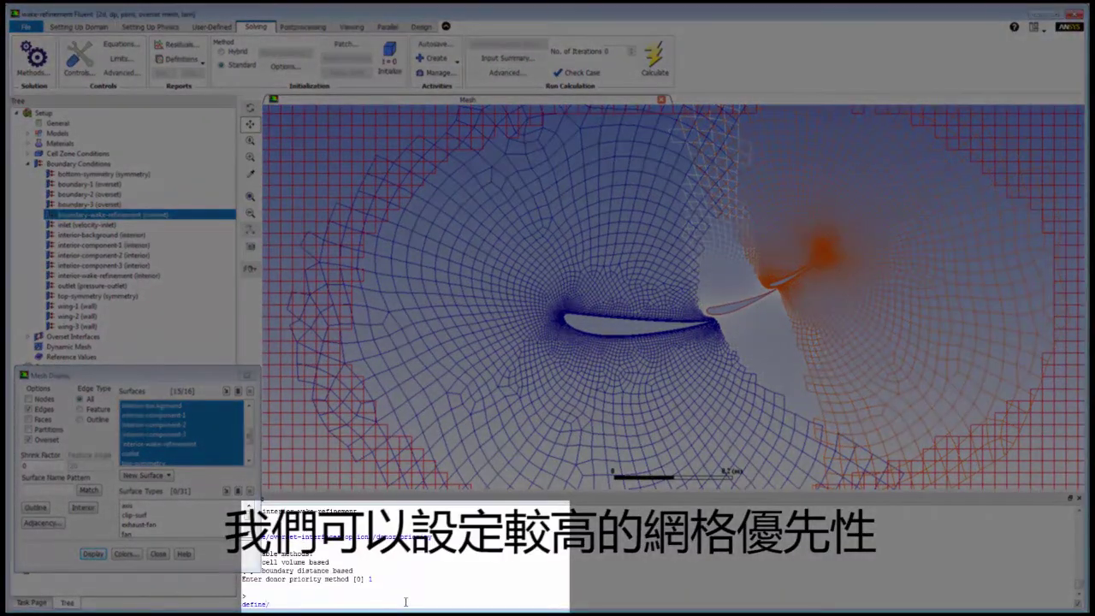
{"action": "type", "text": "overset-interfaces/grid"}
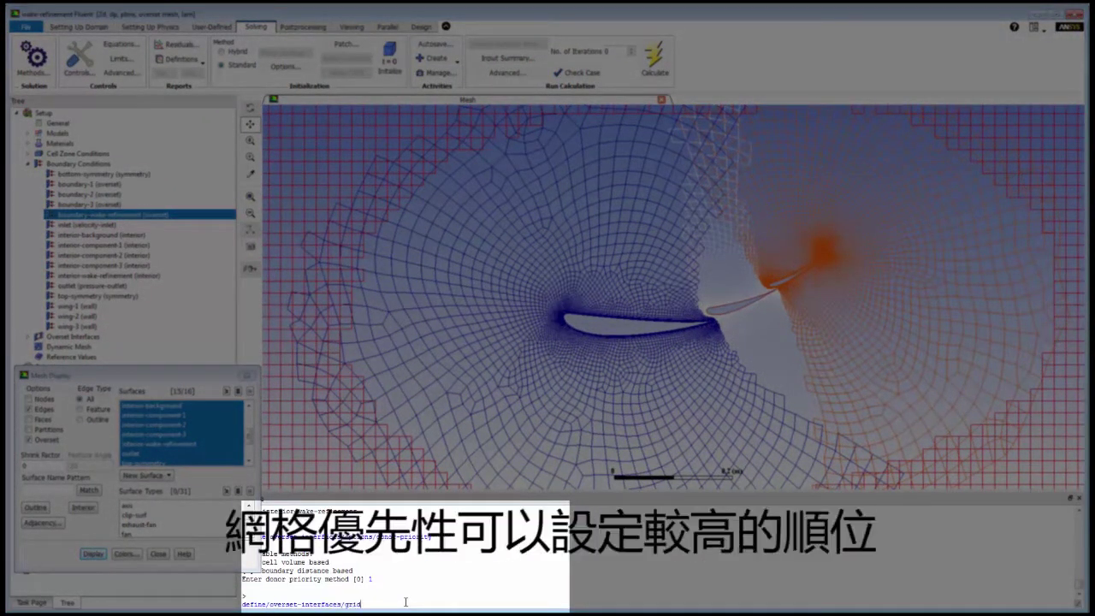
{"action": "type", "text": "-priorities"}
{"action": "key", "text": "Return"}
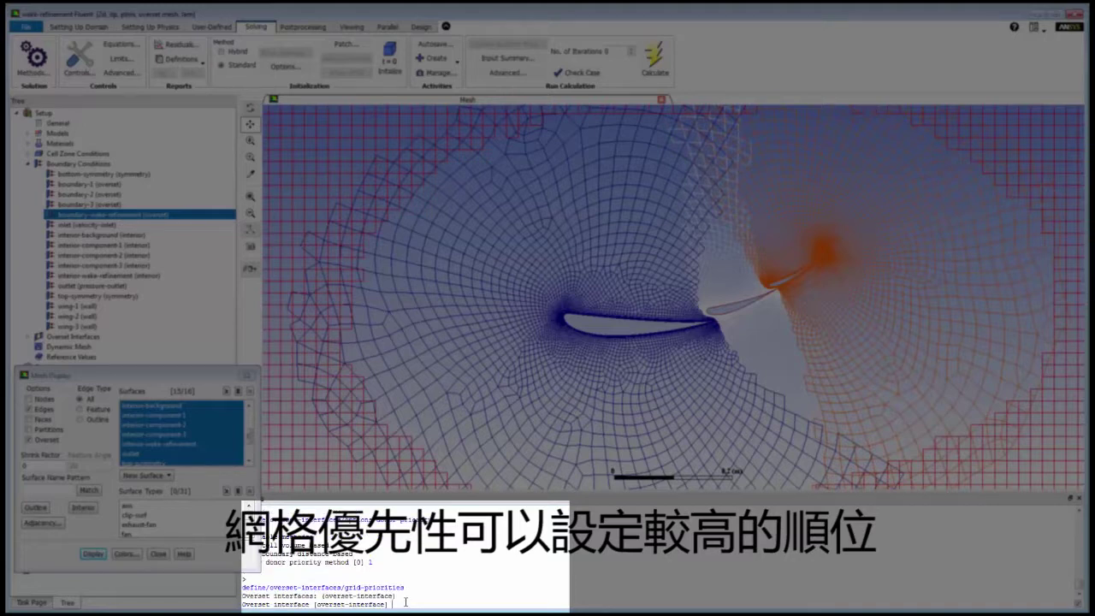
{"action": "key", "text": "Return"}
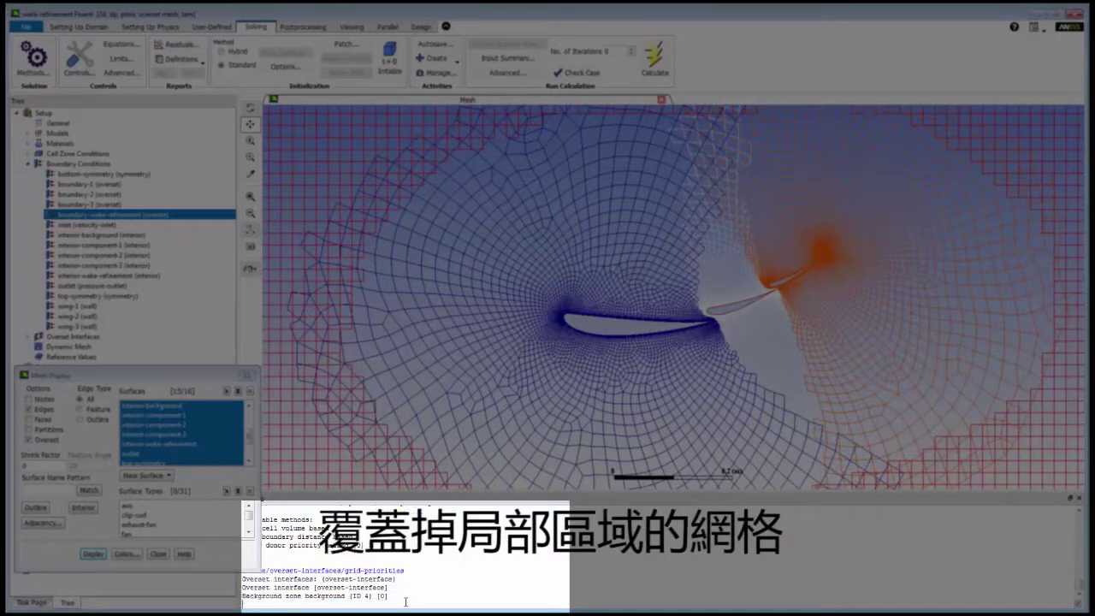
{"action": "type", "text": "1"}
{"action": "key", "text": "Return"}
{"action": "key", "text": "Return"}
{"action": "key", "text": "Return"}
{"action": "key", "text": "Return"}
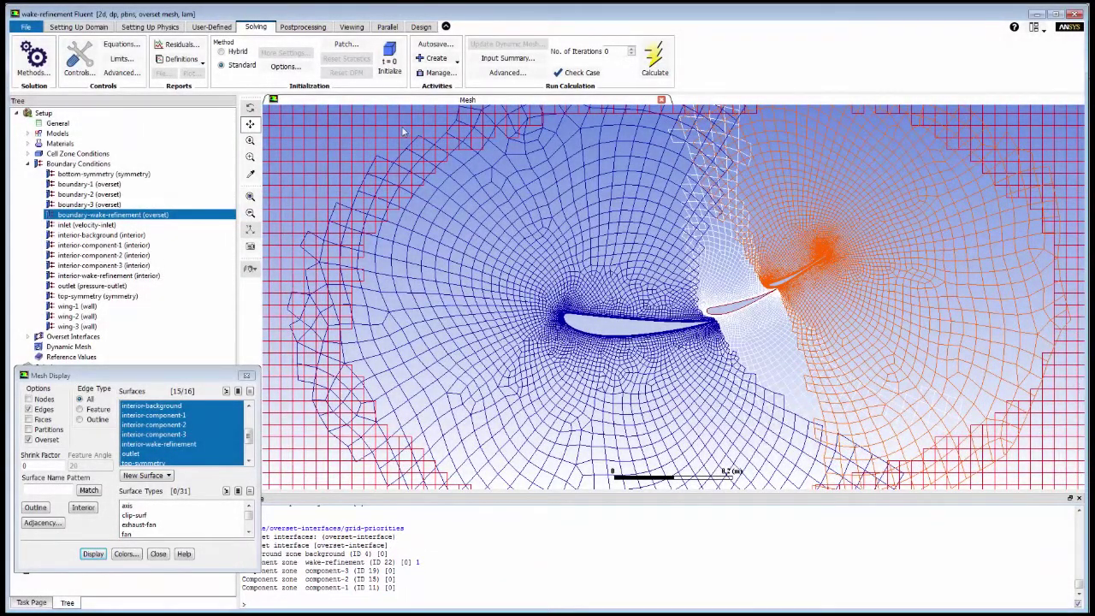
Step: Reinitialize the solution, discarding the unsaved data, and redraw the overset mesh with the new grid priorities
{"action": "left_click", "coordinate": [400, 58]}
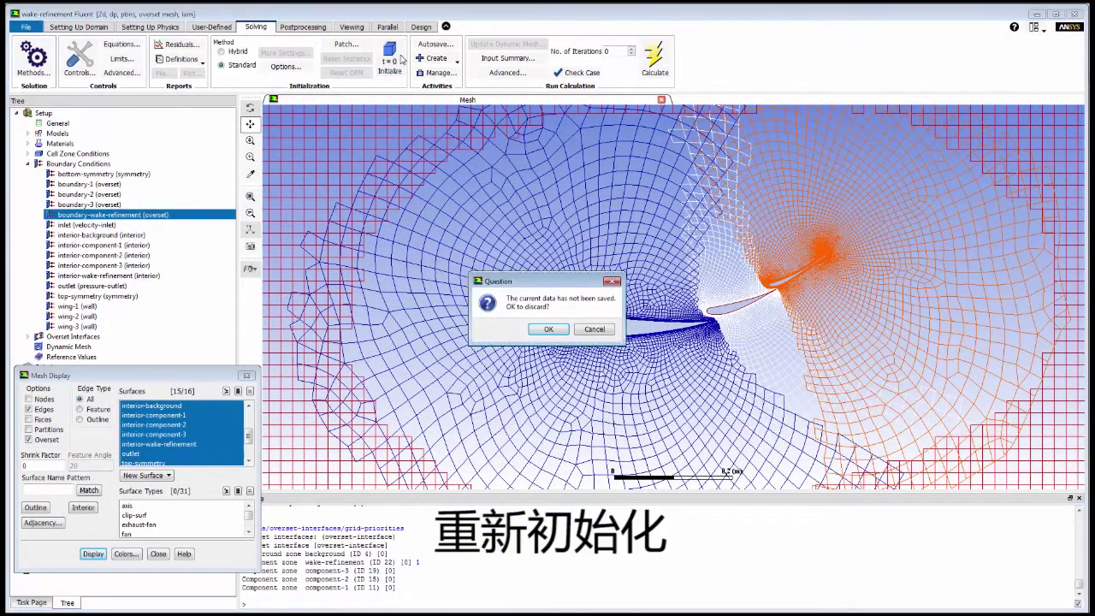
{"action": "left_click", "coordinate": [548, 330]}
{"action": "left_click", "coordinate": [91, 555]}
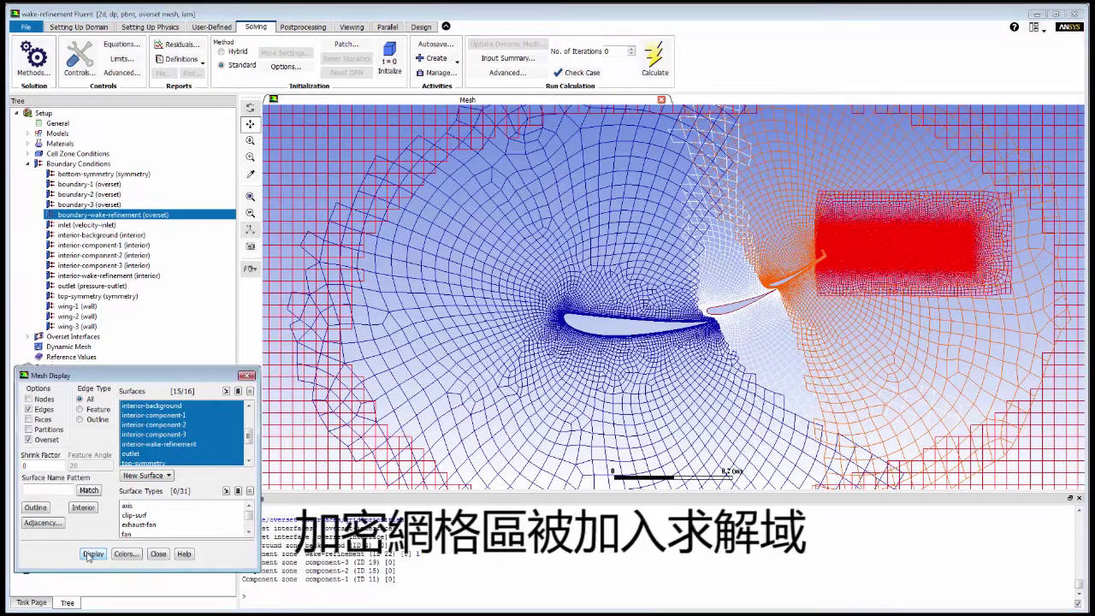